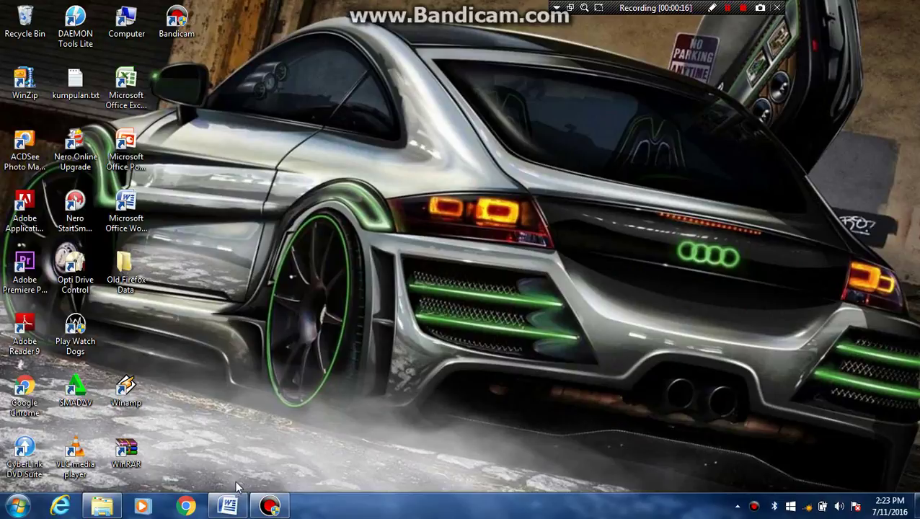
Step: Switch to the blank Word document and enter Daftar Isi, Kata Pengantar, Pembuka and Bab 1 on separate lines
mouse_move(228, 506)
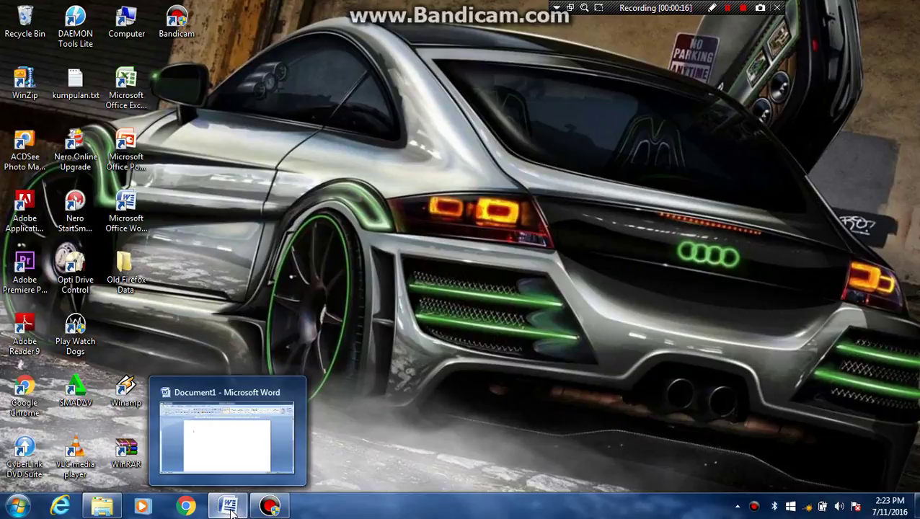
left_click(209, 418)
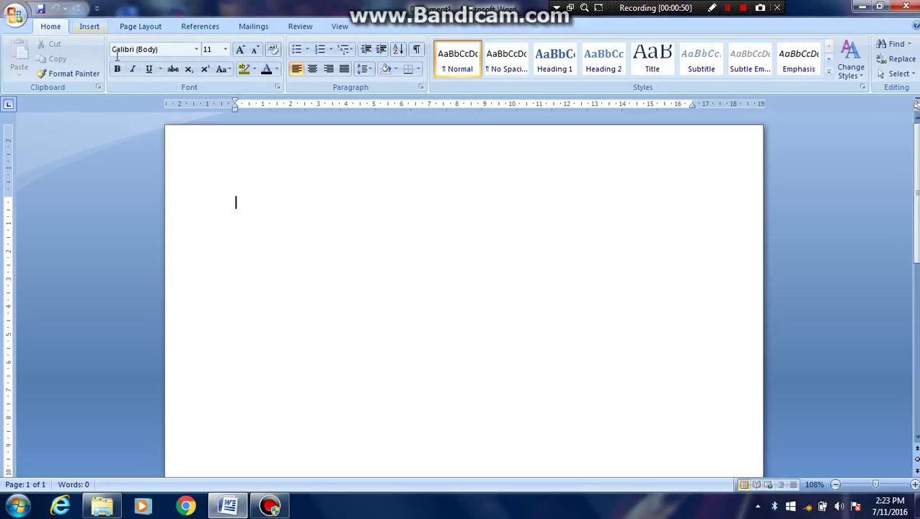
left_click(90, 26)
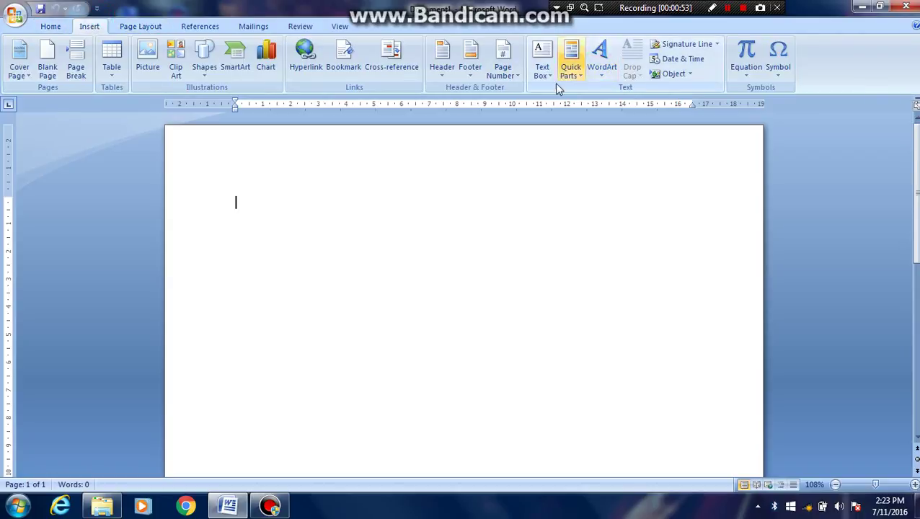
left_click(324, 187)
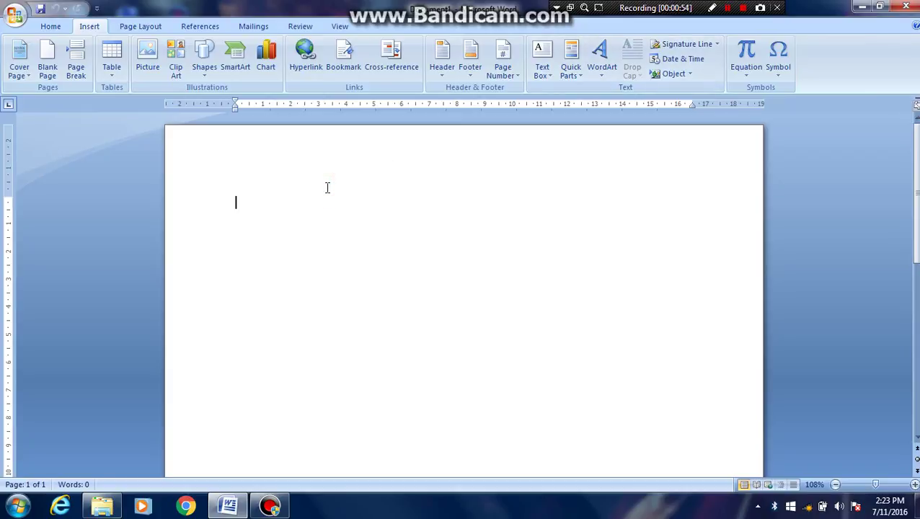
type("Daftar Isi")
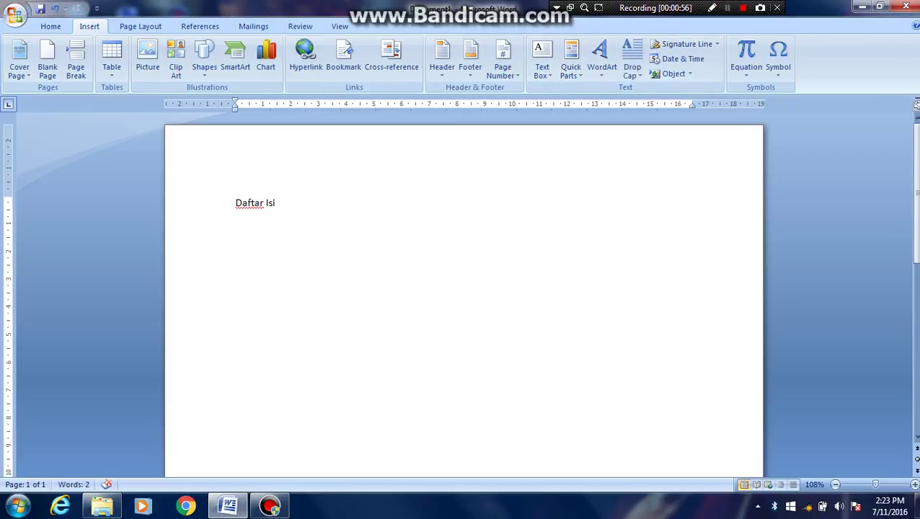
key("Return")
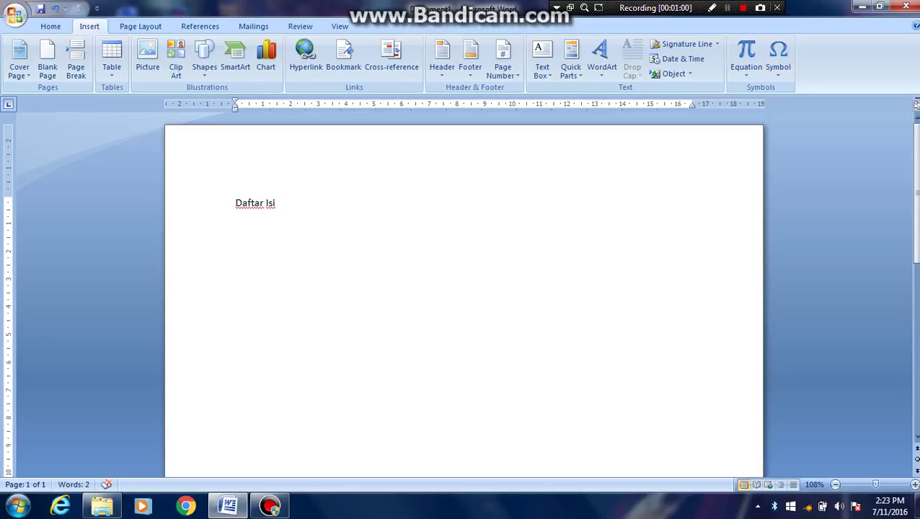
type("Kata Pengan")
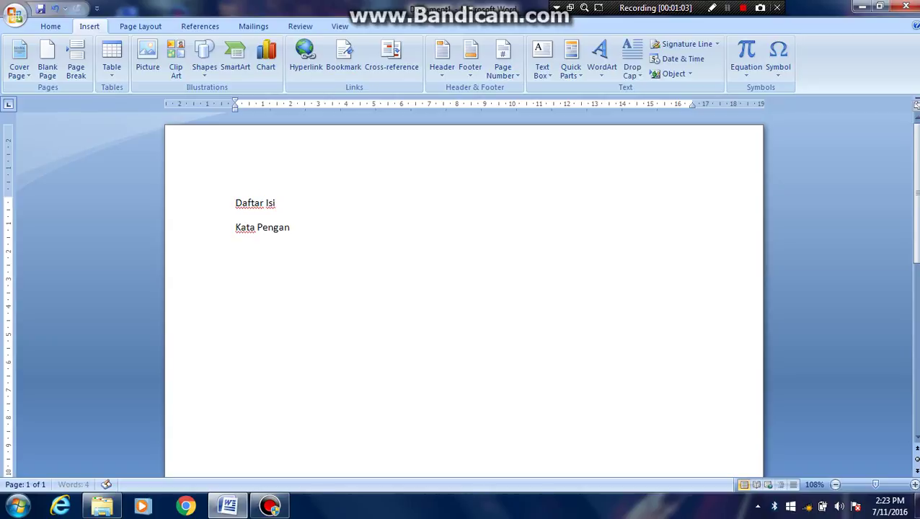
type("tar")
key("Return")
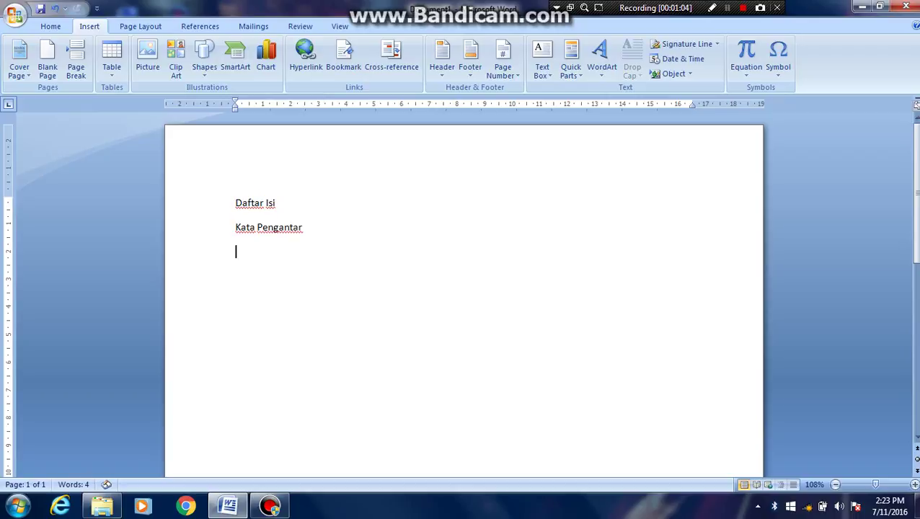
type("Pembuka")
key("Return")
type("Bab 1")
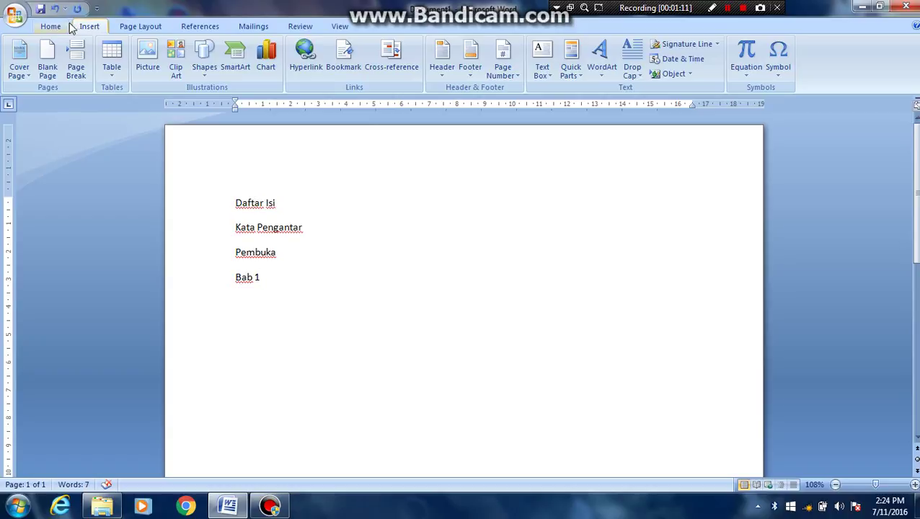
Step: Insert WordArt reading "Daftar Isi" after Bab 1 in the orange gradient style, keeping Impact at size 36
left_click(602, 57)
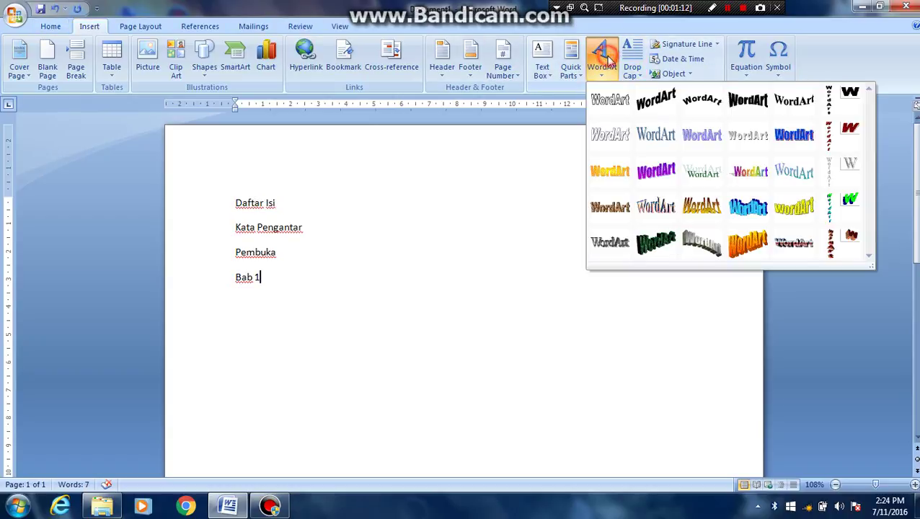
left_click(607, 171)
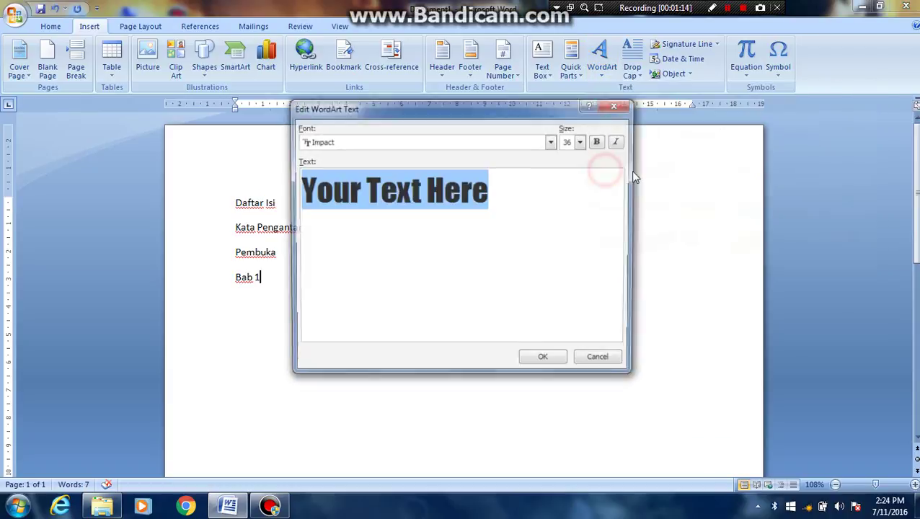
type("Daftar Isi")
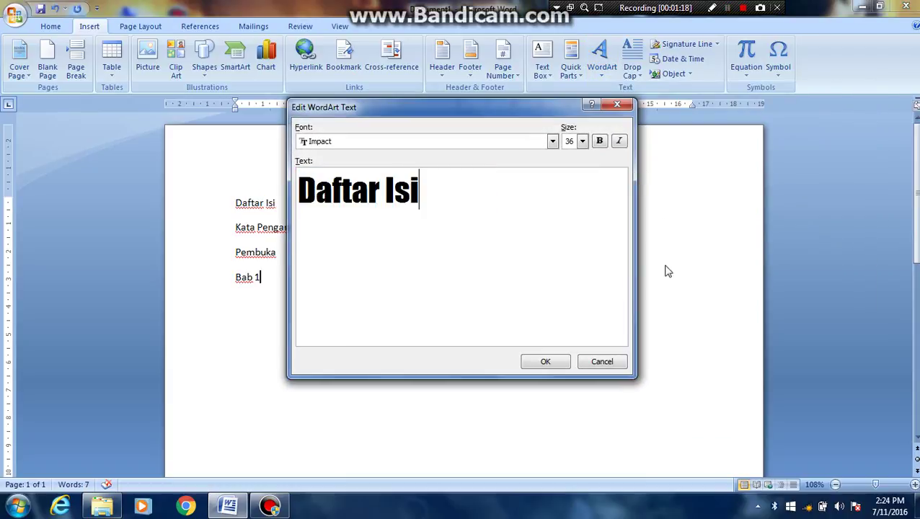
left_click(541, 361)
Step: Set the Daftar Isi WordArt's text wrapping to In Front of Text and move it to the page's top centre
left_click(320, 289)
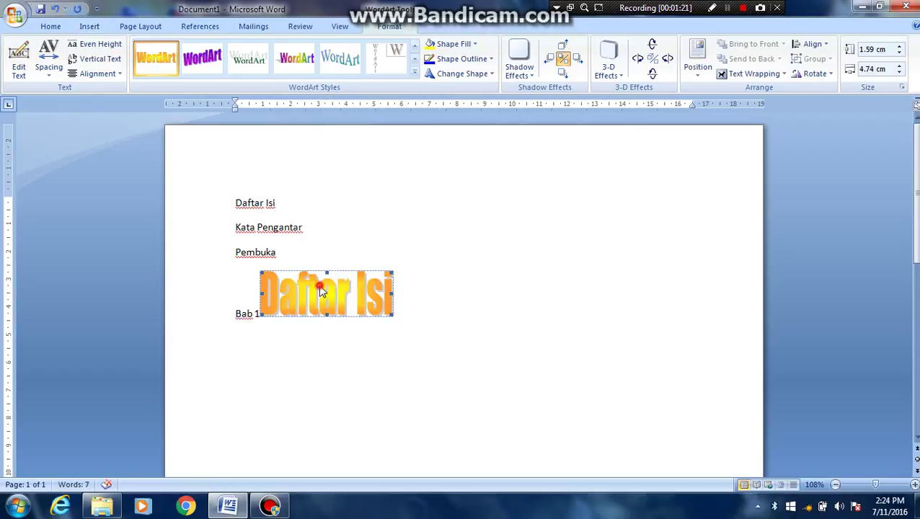
left_click(751, 73)
left_click(775, 150)
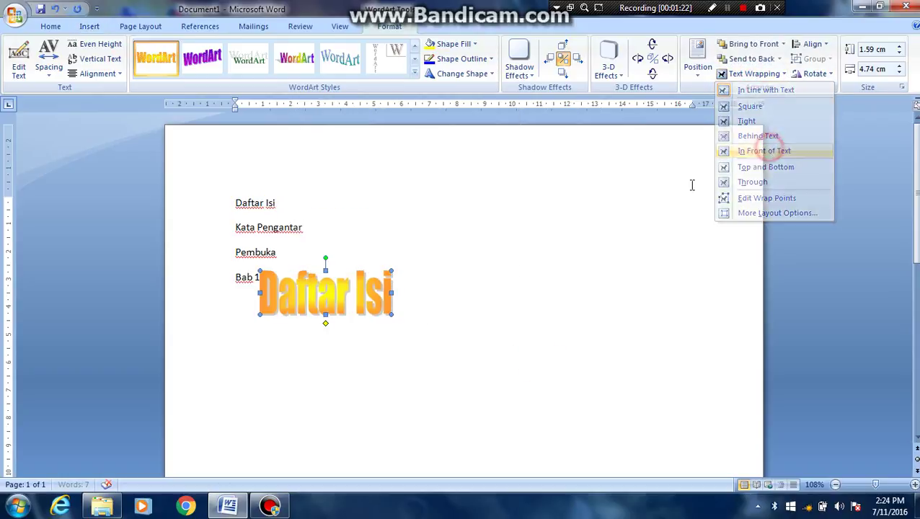
left_click(334, 287)
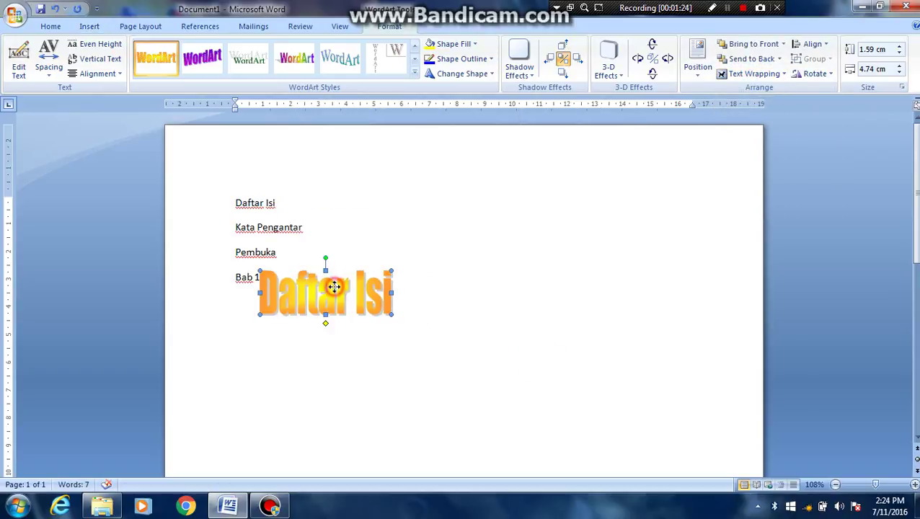
left_click_drag(335, 287, 478, 178)
Step: Add a blank line before the first text line, and undo it together with the WordArt's move and wrapping change
left_click(235, 202)
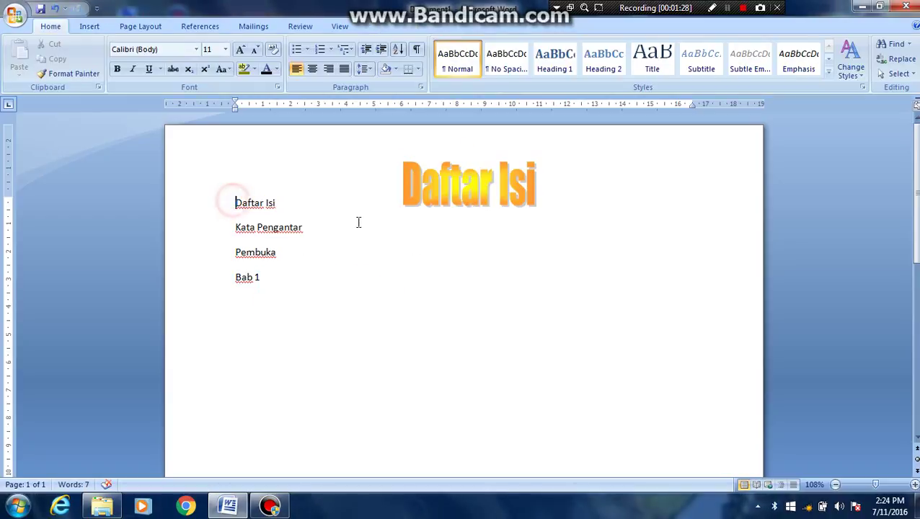
key("Return")
key("ctrl+z")
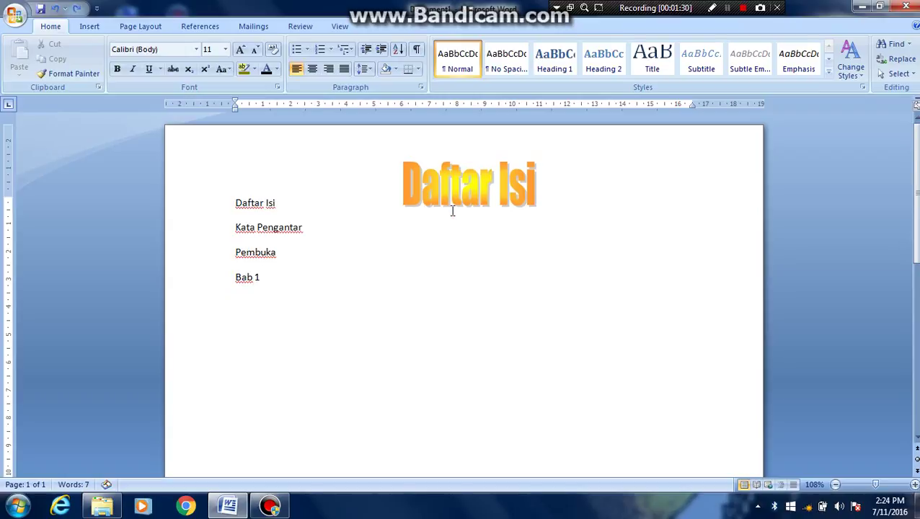
key("ctrl+z")
key("ctrl+z")
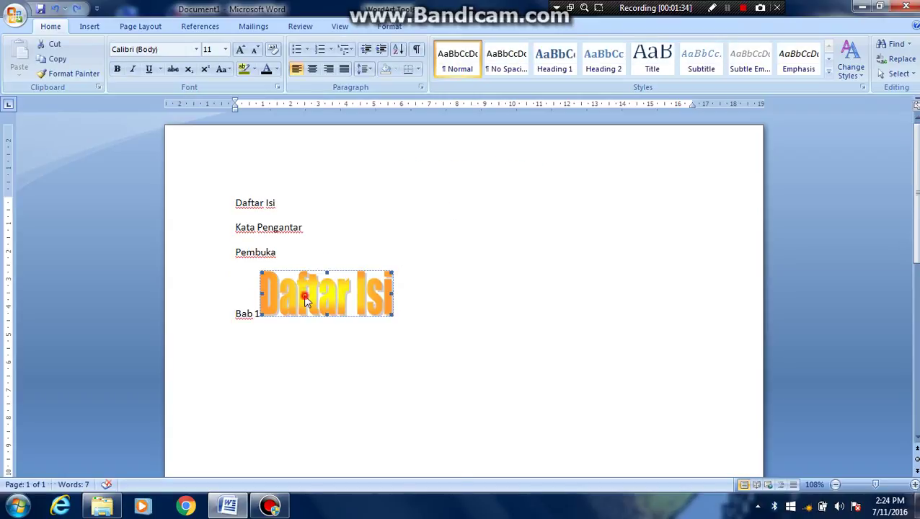
key("ctrl+z")
Step: Wrap the inline Daftar Isi WordArt as In Front of Text and move it to the right half of the page
left_click_drag(351, 223, 591, 313)
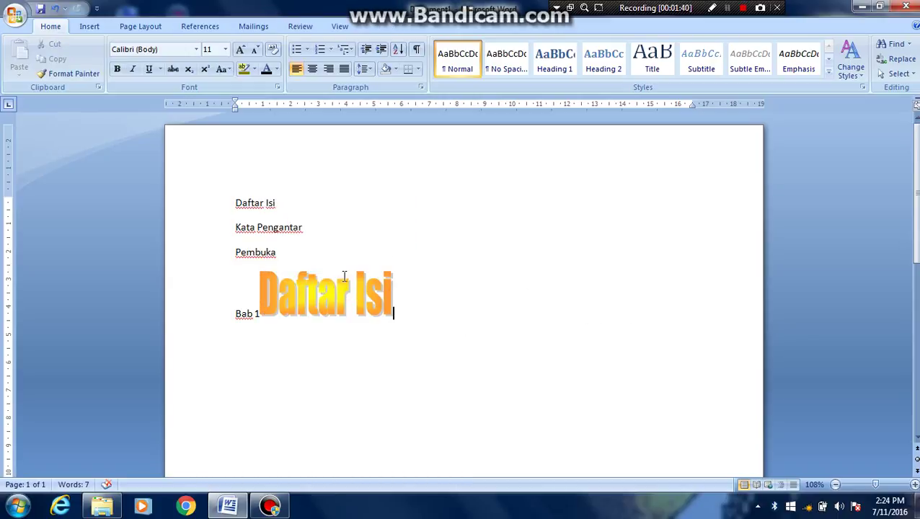
left_click(343, 276)
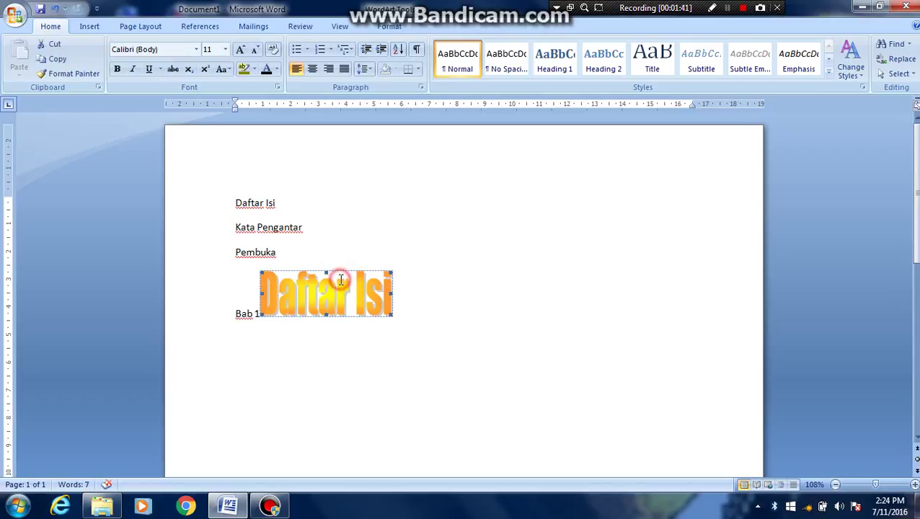
left_click(389, 25)
left_click(757, 74)
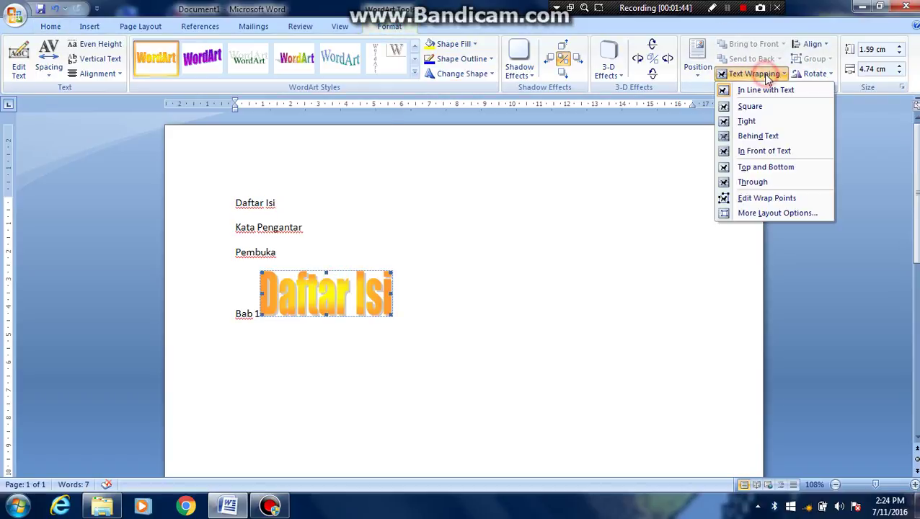
left_click(793, 151)
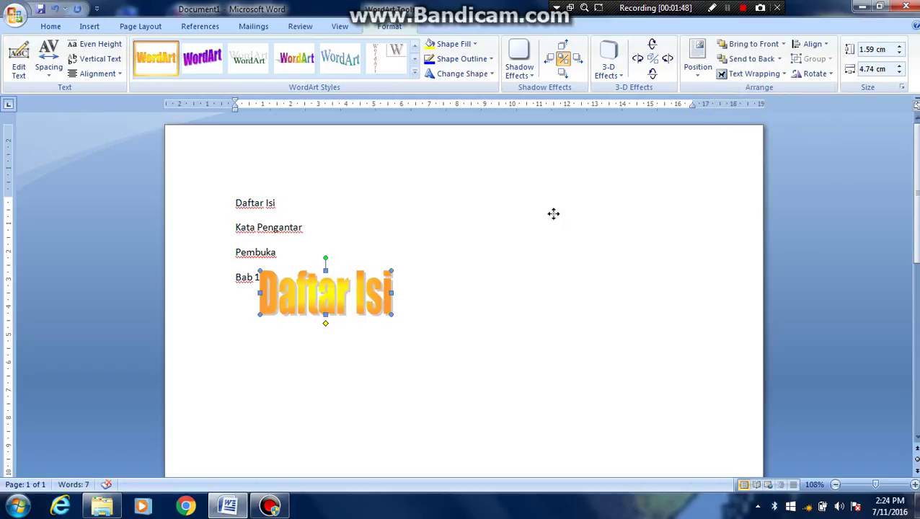
left_click_drag(553, 214, 534, 227)
Step: Italicize the Kata Pengantar line and undo the formatting
left_click(715, 249)
left_click(547, 213)
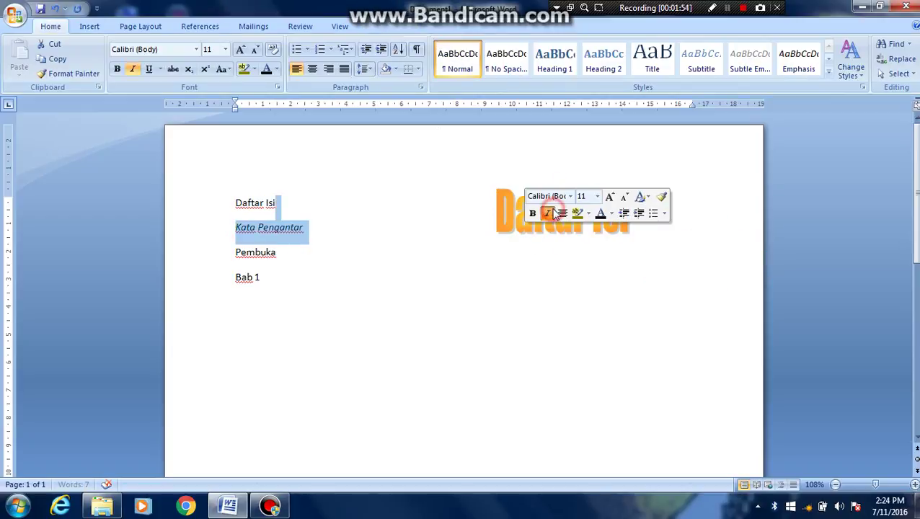
key("ctrl+z")
left_click(567, 253)
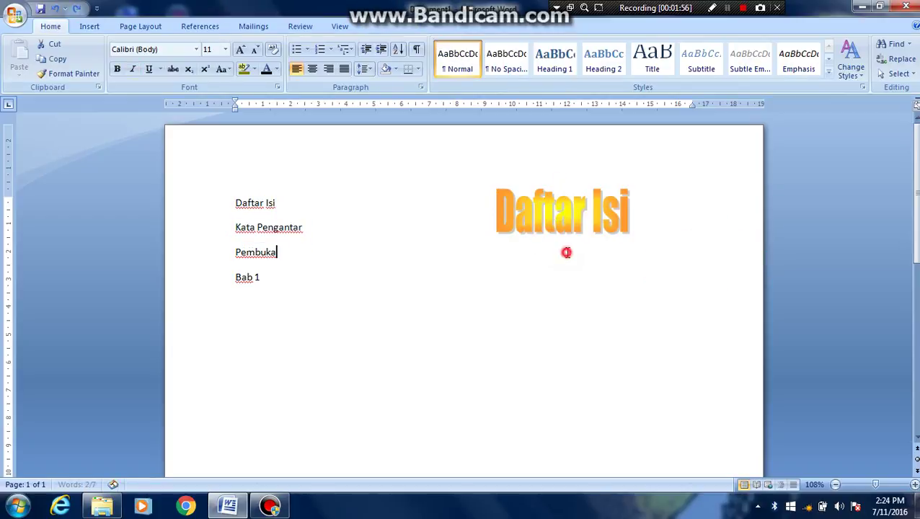
Step: Change the WordArt's text wrapping to Behind Text and move it over the Daftar Isi, Kata Pengantar and Pembuka lines
left_click(560, 214)
left_click(389, 26)
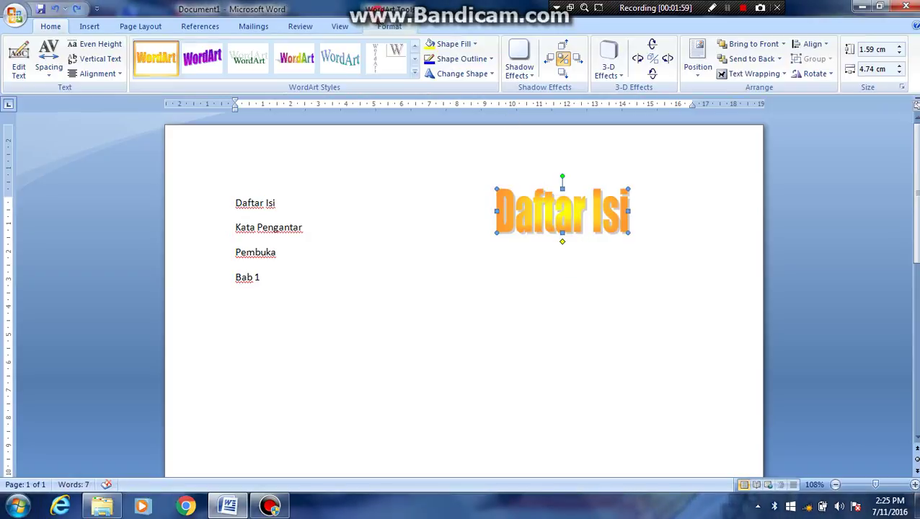
left_click(742, 74)
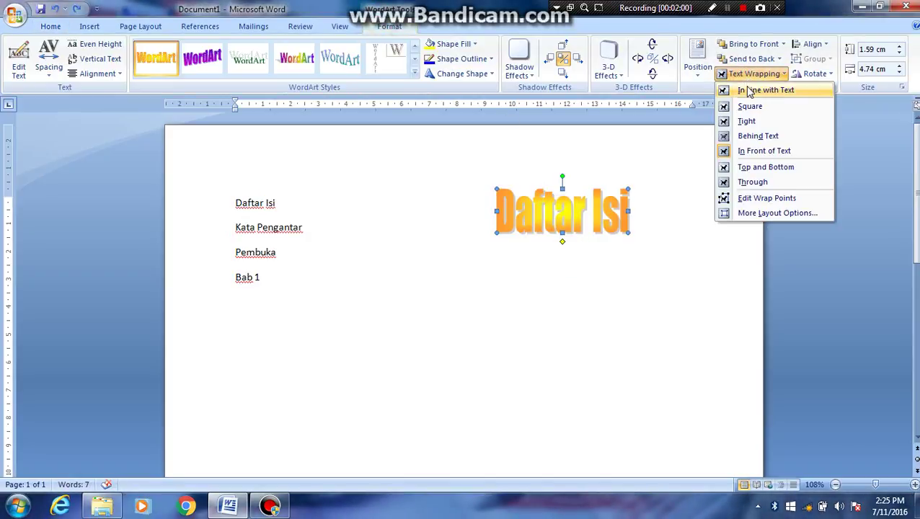
left_click(769, 135)
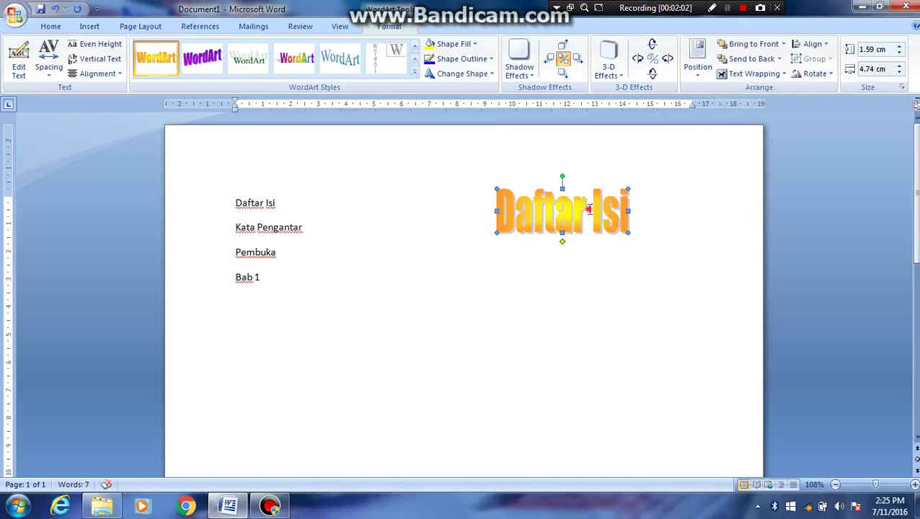
left_click(591, 206)
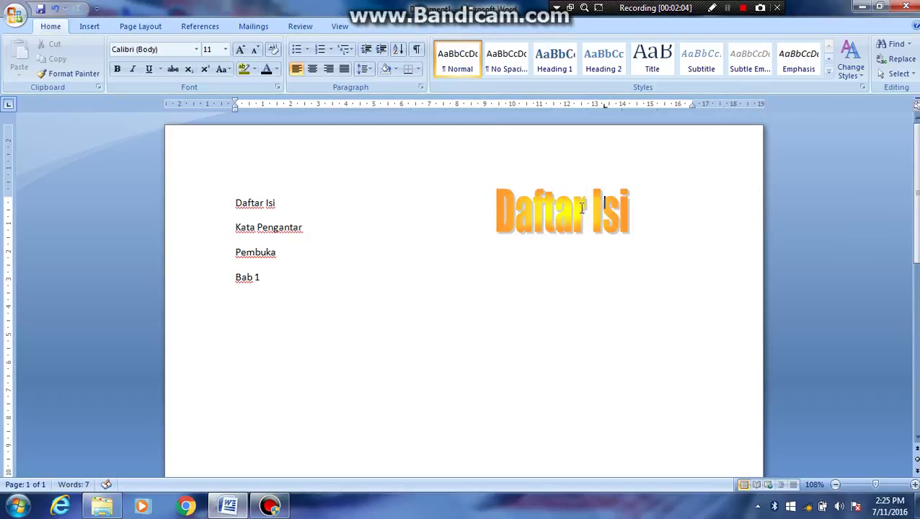
left_click(604, 203)
left_click_drag(607, 203, 349, 216)
left_click(356, 223)
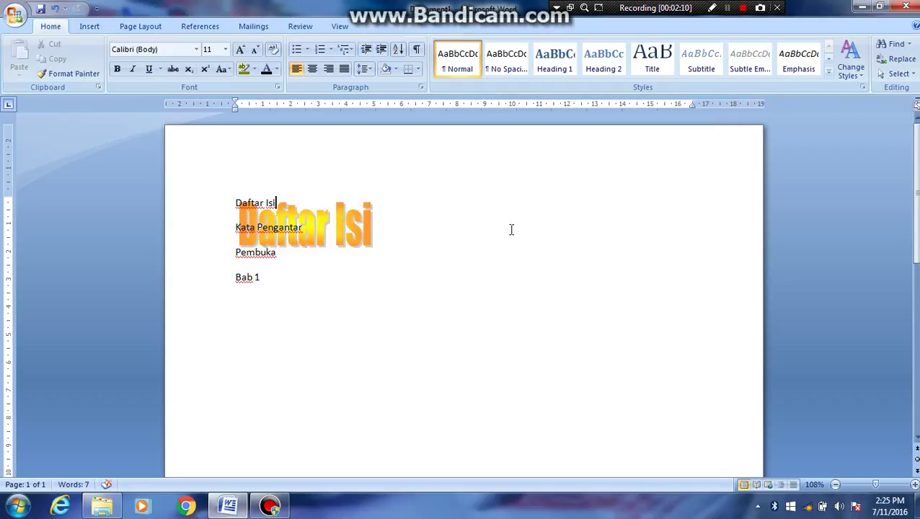
Step: Move the WordArt clear of the lines, set its wrapping to Tight, and place it against the Kata Pengantar line
left_click(321, 217)
left_click_drag(408, 215, 504, 214)
left_click(781, 76)
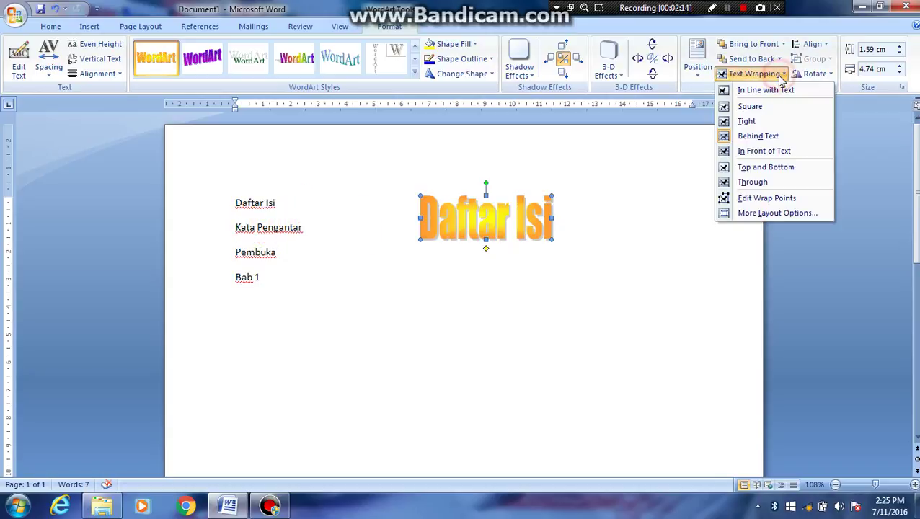
left_click(778, 120)
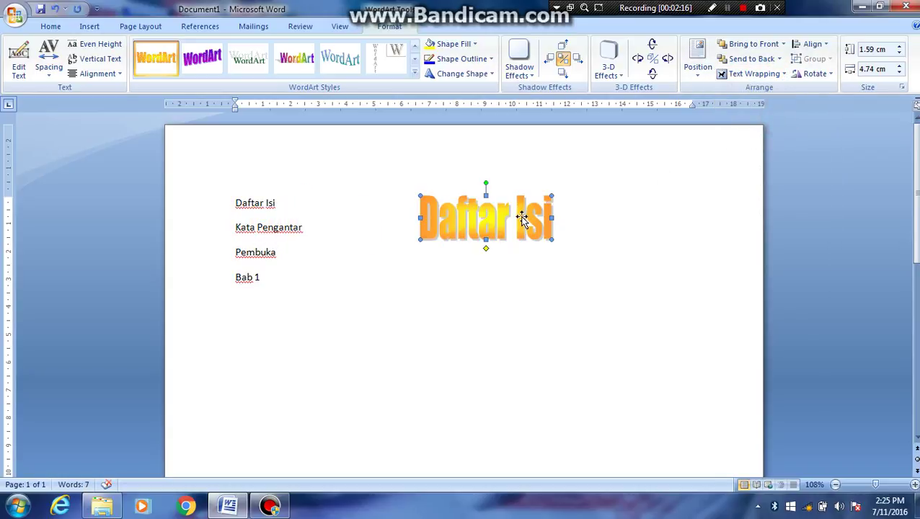
left_click_drag(521, 219, 411, 229)
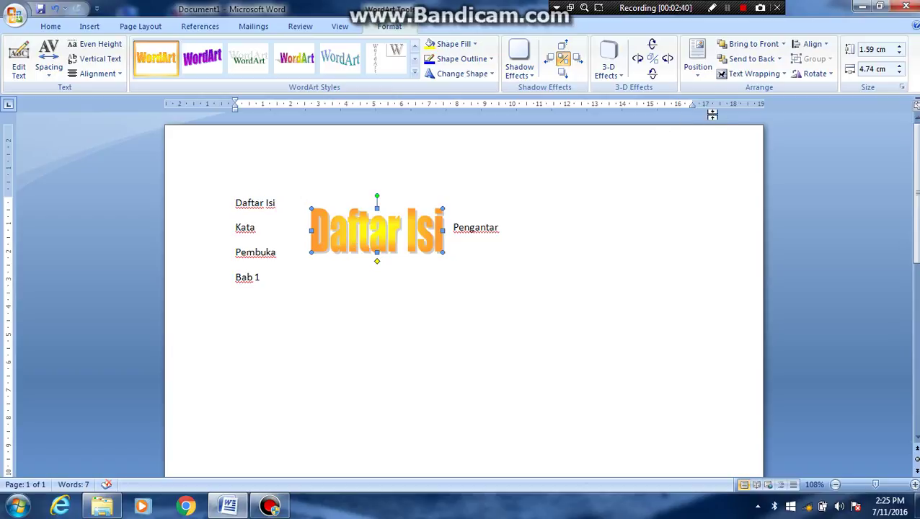
Step: Set the WordArt's wrapping back to In Front of Text and move it to the top centre of the page
left_click(746, 73)
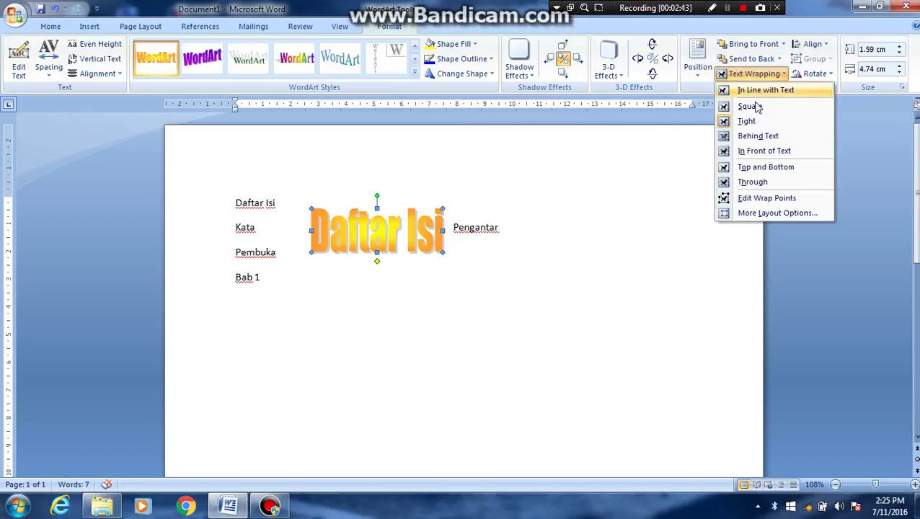
left_click(783, 153)
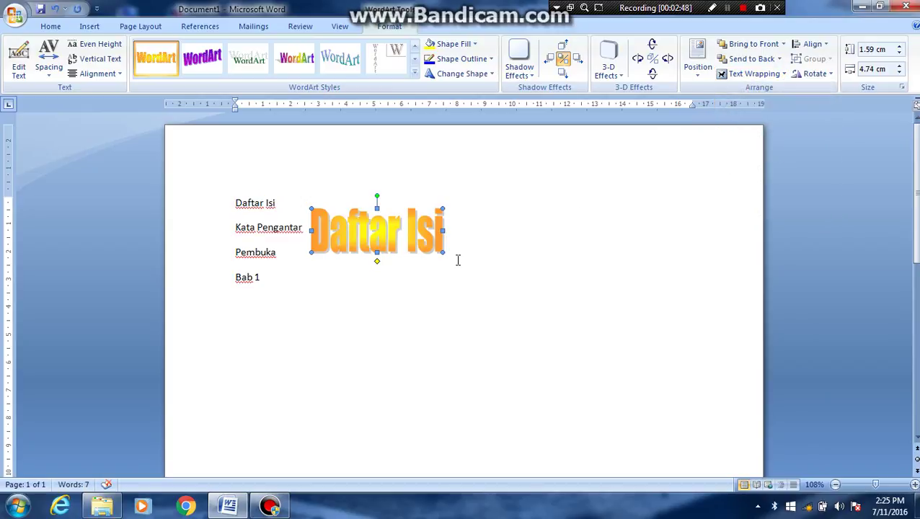
left_click_drag(380, 226, 480, 181)
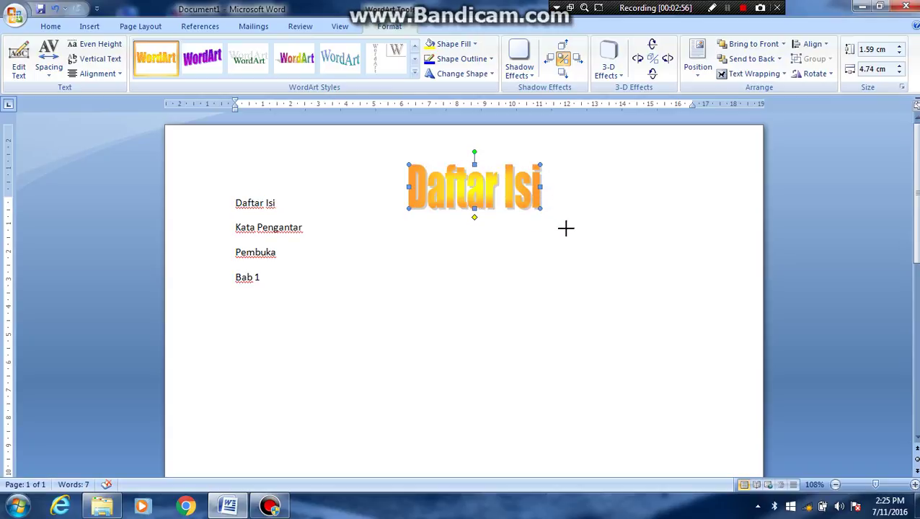
Step: Enlarge the WordArt title to 6.5 cm wide and 2.81 cm high and shift it slightly up towards the page's top edge
left_click_drag(565, 228, 589, 242)
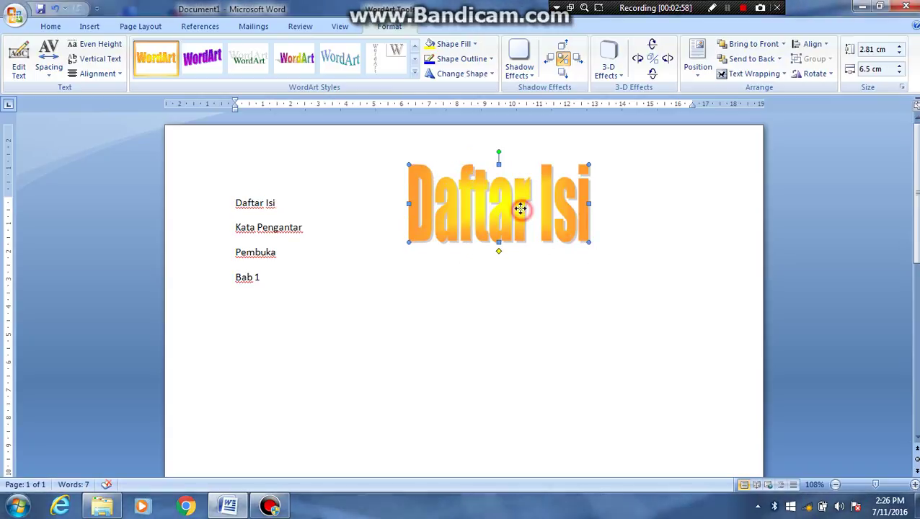
left_click_drag(521, 209, 503, 200)
Step: Set the font size of the Daftar Isi, Kata Pengantar, Pembuka and Bab 1 lines to 28
left_click_drag(231, 203, 291, 292)
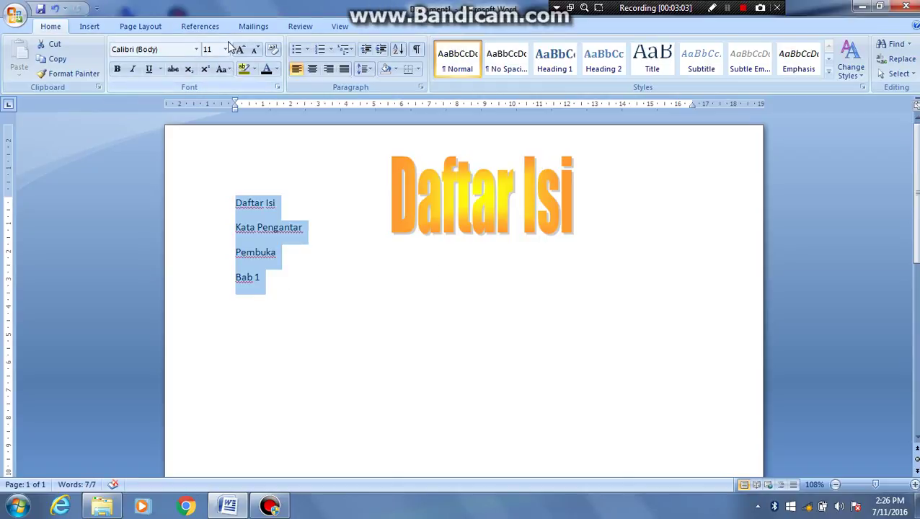
left_click(225, 49)
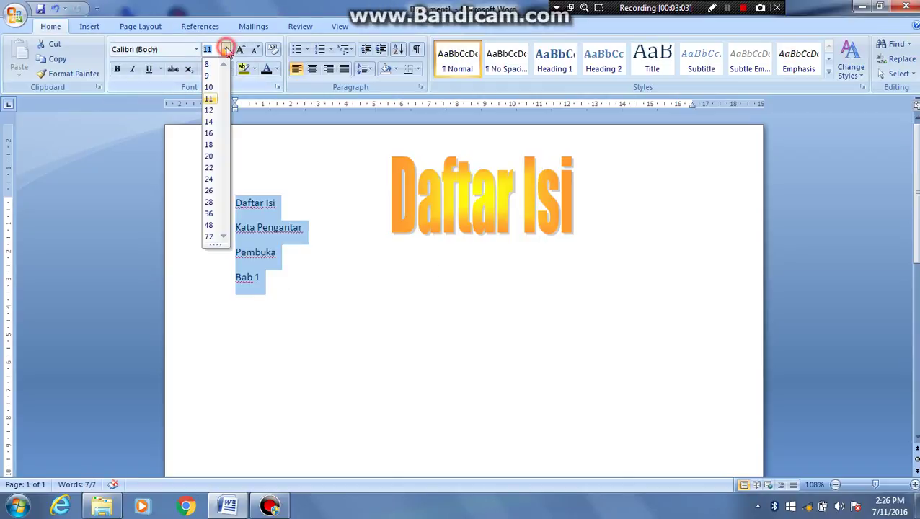
left_click(210, 201)
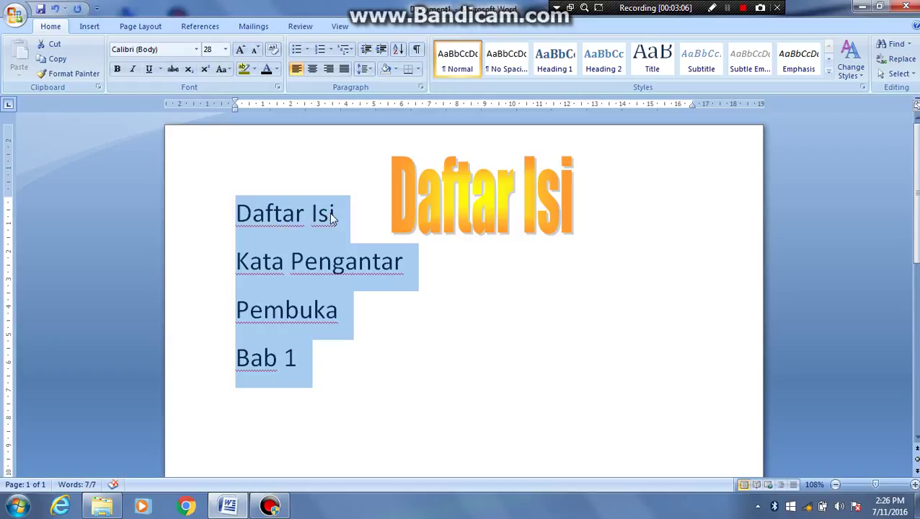
left_click(395, 211)
Step: Insert two blank lines above the Daftar Isi line and move the WordArt back to the top centre of the page
left_click(232, 213)
key("Return")
key("Return")
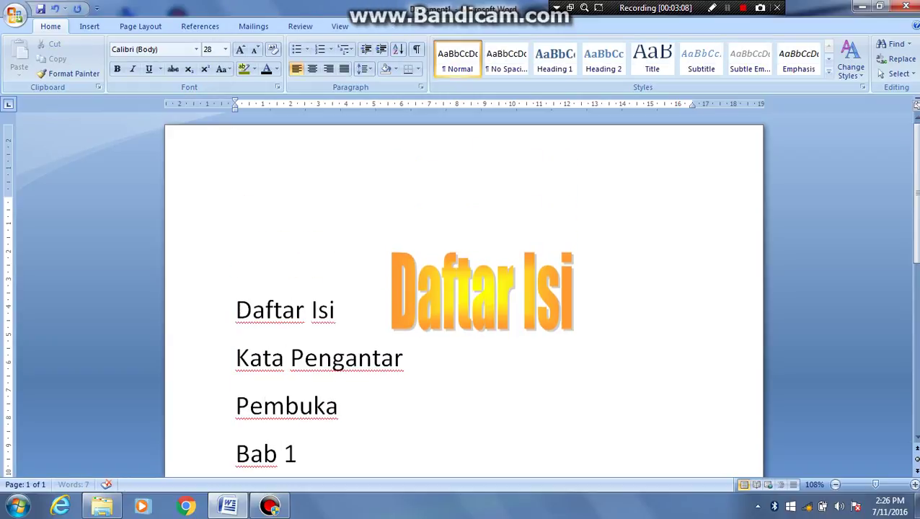
left_click_drag(421, 283, 410, 201)
left_click(706, 252)
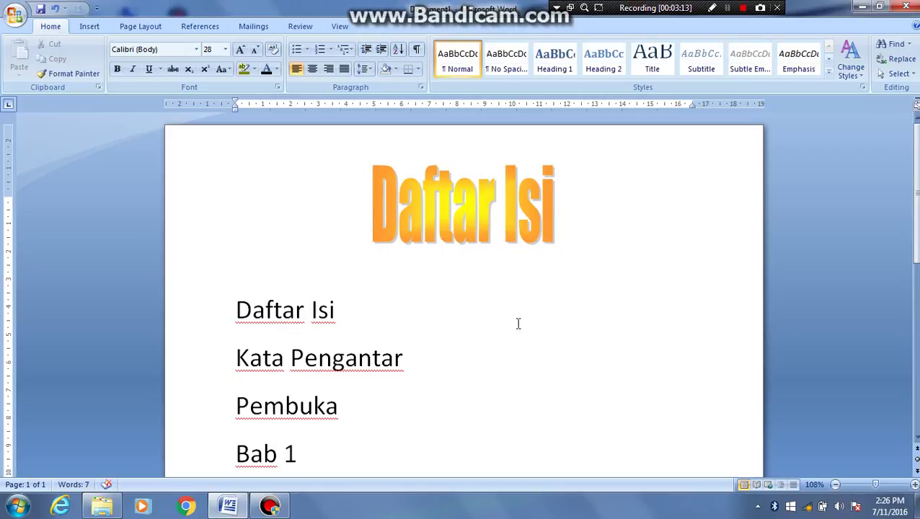
Step: Fill the space after Daftar Isi, Kata Pengantar and Pembuka with manually entered rows of dots
left_click(374, 309)
type("..........")
left_click(412, 361)
type("..........................")
left_click(370, 423)
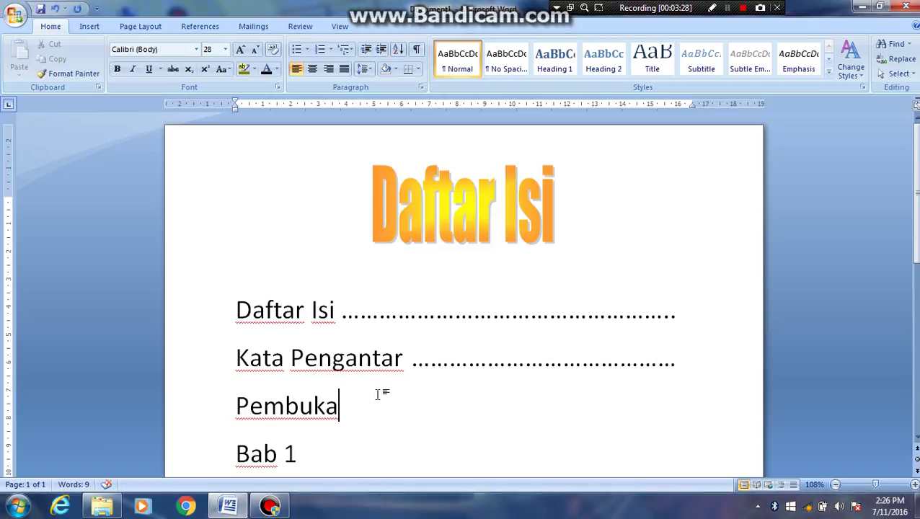
type(".............................................")
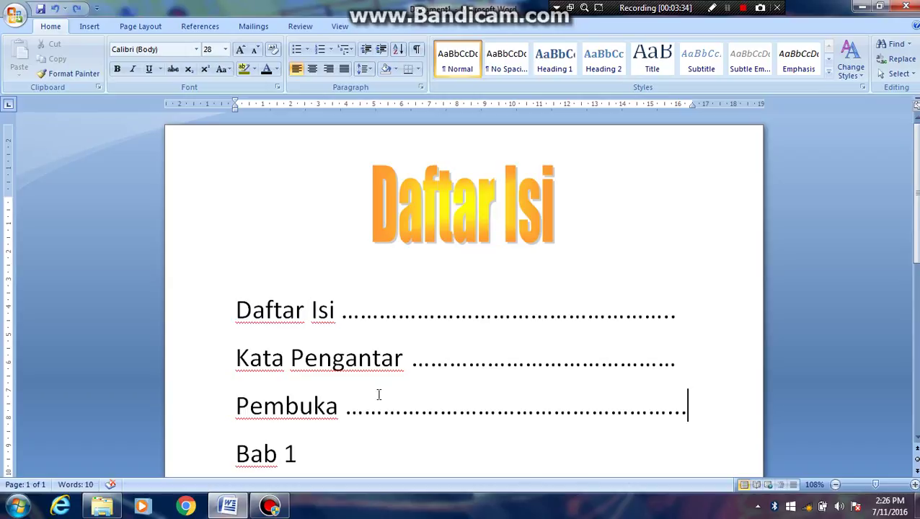
Step: Trim the end of the Pembuka line's dots and place a left tab stop at about 16 cm on that line
key("BackSpace")
left_click(662, 105)
left_click_drag(674, 107, 677, 108)
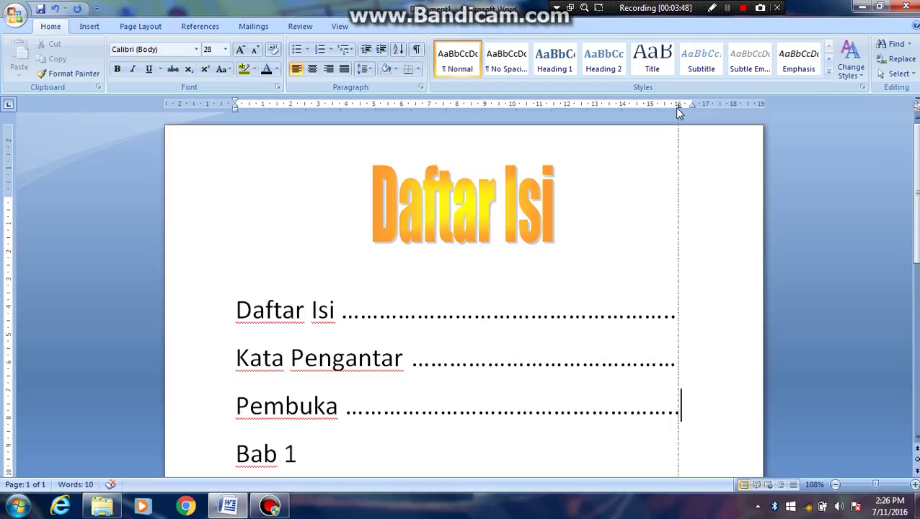
left_click_drag(677, 109, 677, 108)
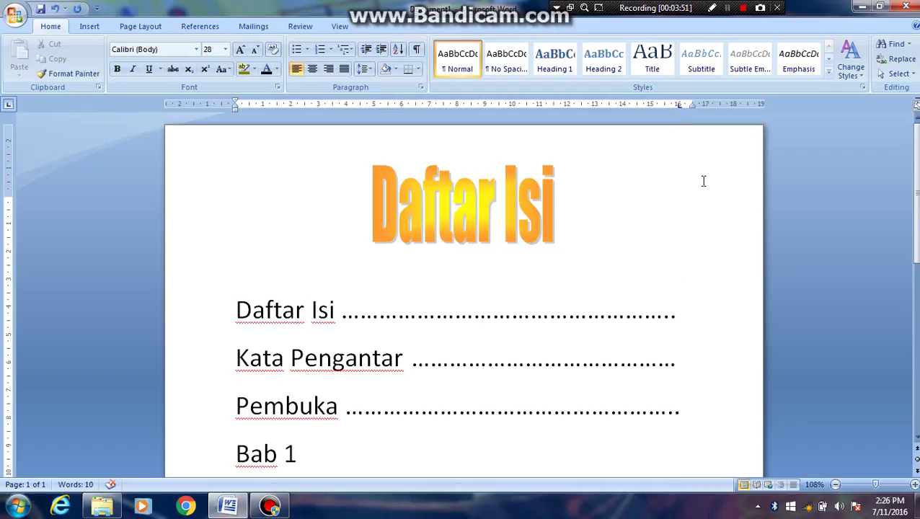
Step: Delete all the manually entered dots from the Pembuka, Kata Pengantar and Daftar Isi lines
key("BackSpace")
key("BackSpace")
key("BackSpace")
key("BackSpace")
key("BackSpace")
key("BackSpace")
key("BackSpace")
key("BackSpace")
key("BackSpace")
key("BackSpace")
key("BackSpace")
key("BackSpace")
key("BackSpace")
key("BackSpace")
key("BackSpace")
key("BackSpace")
key("BackSpace")
key("BackSpace")
key("BackSpace")
key("BackSpace")
key("BackSpace")
key("BackSpace")
key("BackSpace")
key("BackSpace")
key("BackSpace")
key("BackSpace")
key("BackSpace")
key("BackSpace")
key("BackSpace")
key("BackSpace")
key("BackSpace")
key("BackSpace")
key("BackSpace")
key("BackSpace")
key("BackSpace")
key("BackSpace")
key("BackSpace")
key("BackSpace")
key("BackSpace")
key("BackSpace")
key("Up")
key("End")
key("BackSpace")
key("BackSpace")
key("BackSpace")
key("BackSpace")
key("BackSpace")
key("BackSpace")
key("BackSpace")
key("BackSpace")
key("BackSpace")
key("BackSpace")
key("BackSpace")
key("BackSpace")
key("BackSpace")
key("BackSpace")
key("BackSpace")
key("BackSpace")
key("BackSpace")
key("BackSpace")
key("BackSpace")
key("BackSpace")
key("Up")
key("End")
key("BackSpace")
key("BackSpace")
key("BackSpace")
key("BackSpace")
key("BackSpace")
key("BackSpace")
key("BackSpace")
key("BackSpace")
key("BackSpace")
key("BackSpace")
key("BackSpace")
key("BackSpace")
key("BackSpace")
key("BackSpace")
key("BackSpace")
key("BackSpace")
key("BackSpace")
key("BackSpace")
key("BackSpace")
key("BackSpace")
key("BackSpace")
key("BackSpace")
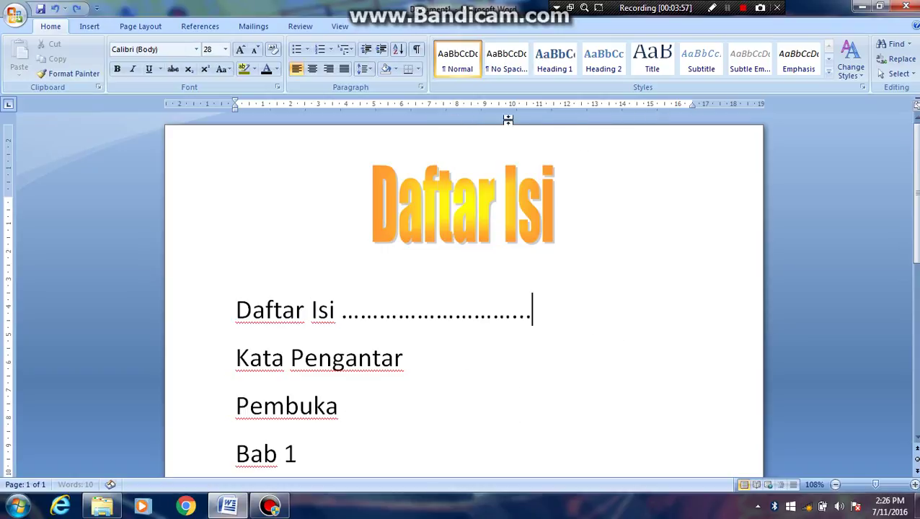
key("BackSpace")
key("BackSpace")
key("BackSpace")
key("BackSpace")
key("BackSpace")
key("BackSpace")
key("BackSpace")
key("BackSpace")
key("BackSpace")
key("BackSpace")
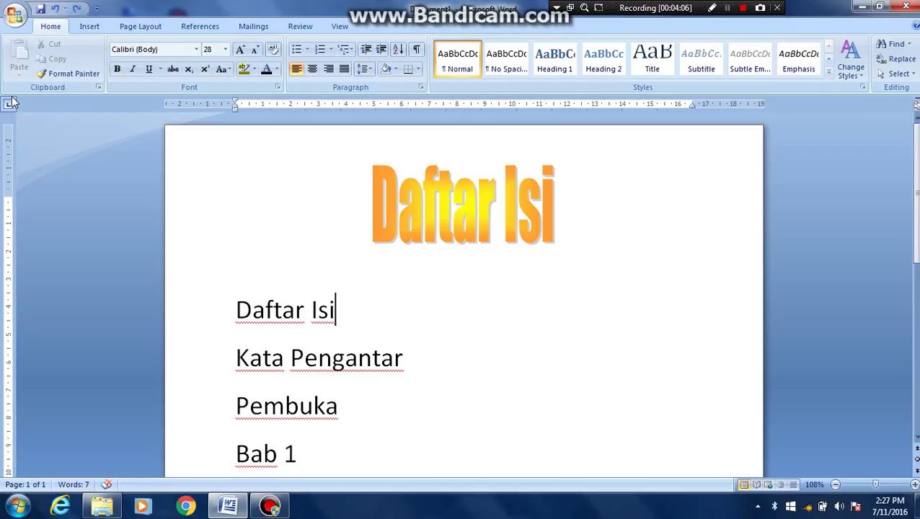
left_click(614, 105)
left_click(641, 105)
key("ctrl+z")
Step: Add left tab stops at 12.75 cm and 13.75 cm to all lines from the blank ones through Bab 1
scroll(914, 195, "down", 1)
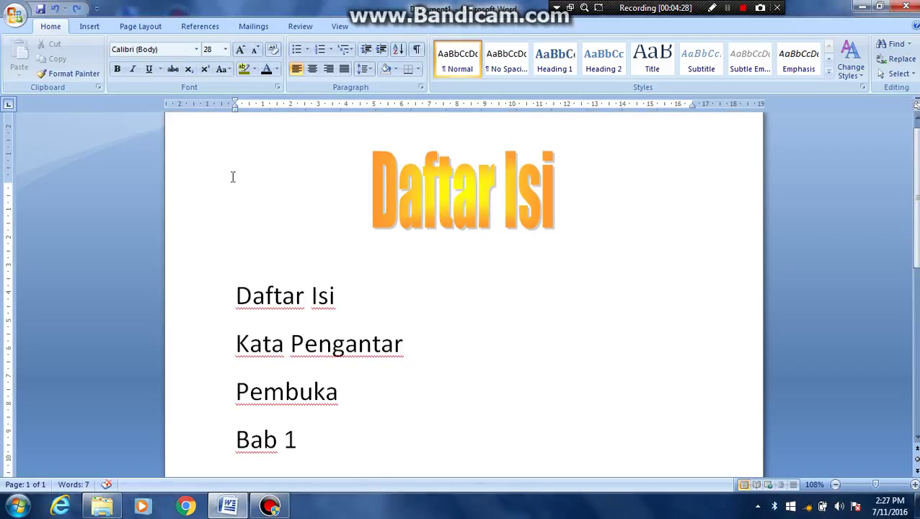
left_click_drag(223, 158, 483, 480)
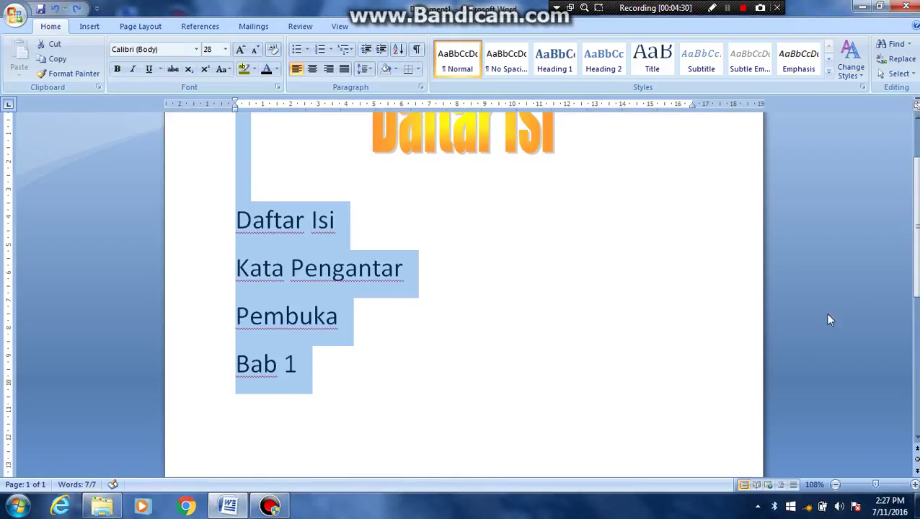
scroll(914, 217, "up", 3)
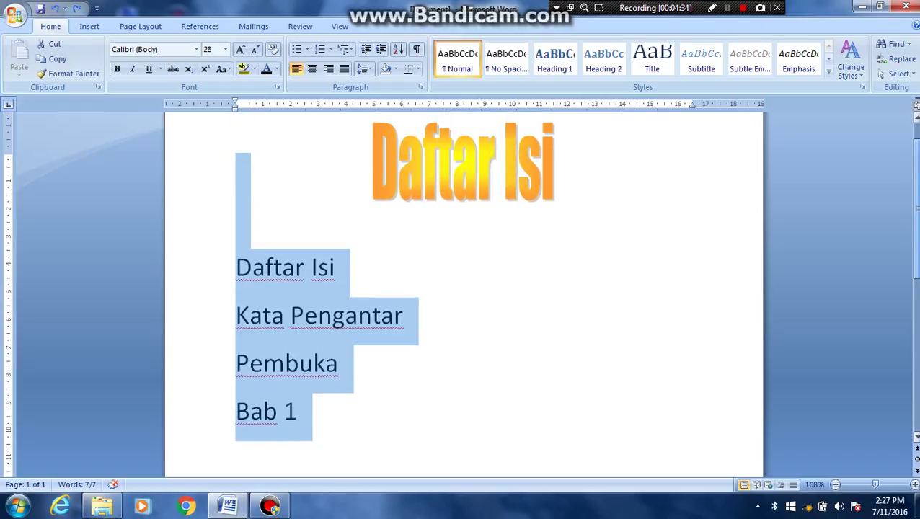
double_click(588, 104)
left_click(557, 127)
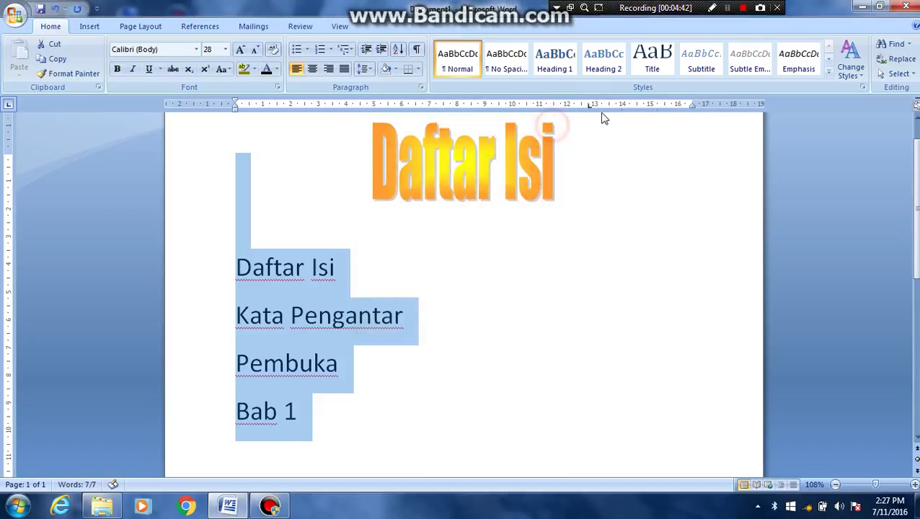
left_click(617, 104)
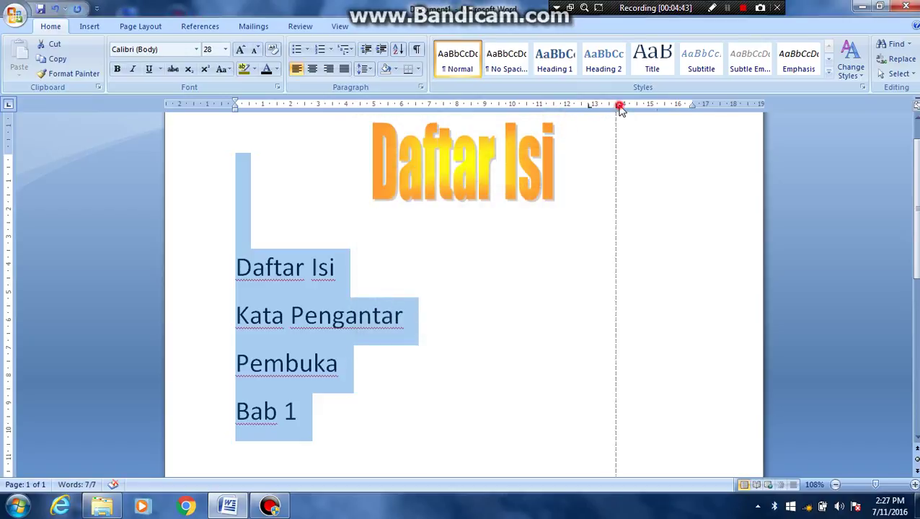
left_click(479, 264)
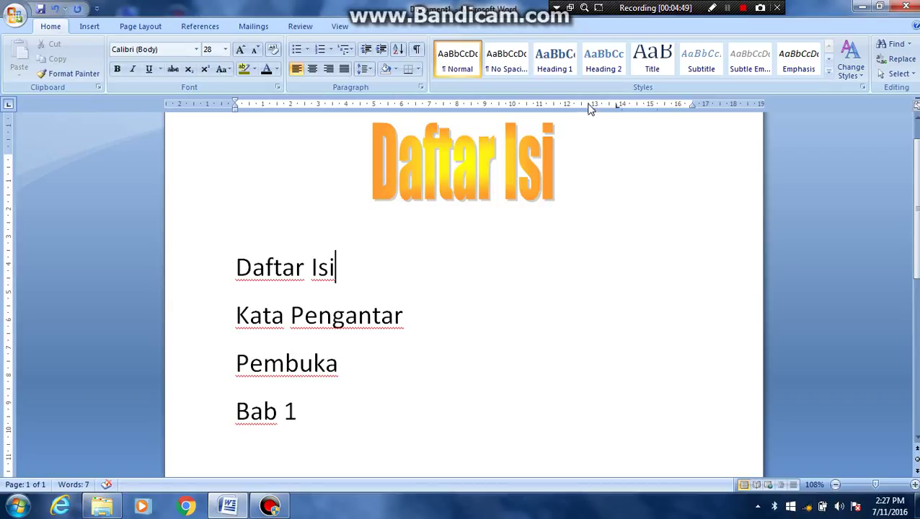
Step: Change the 12.75 cm tab stop of all the list lines to right alignment with the dotted leader 2
left_click_drag(235, 217, 395, 428)
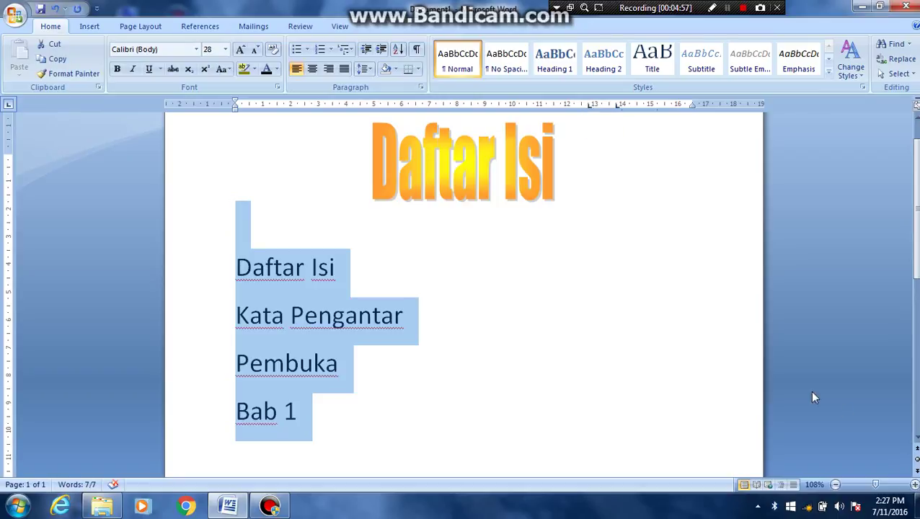
left_click_drag(874, 485, 889, 488)
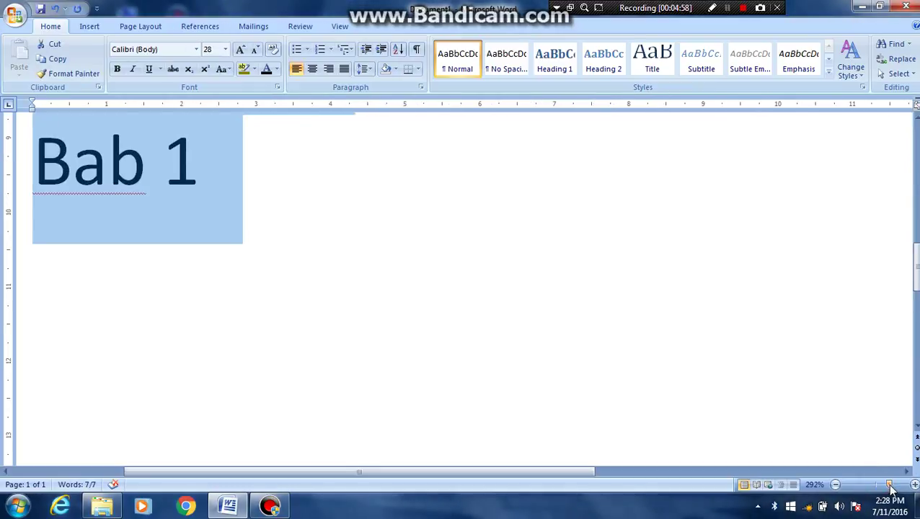
left_click(431, 477)
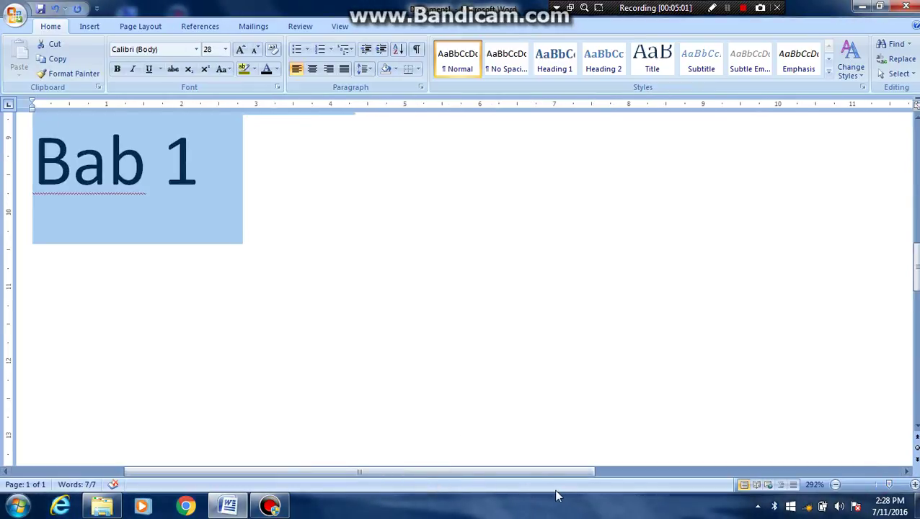
left_click_drag(513, 472, 739, 469)
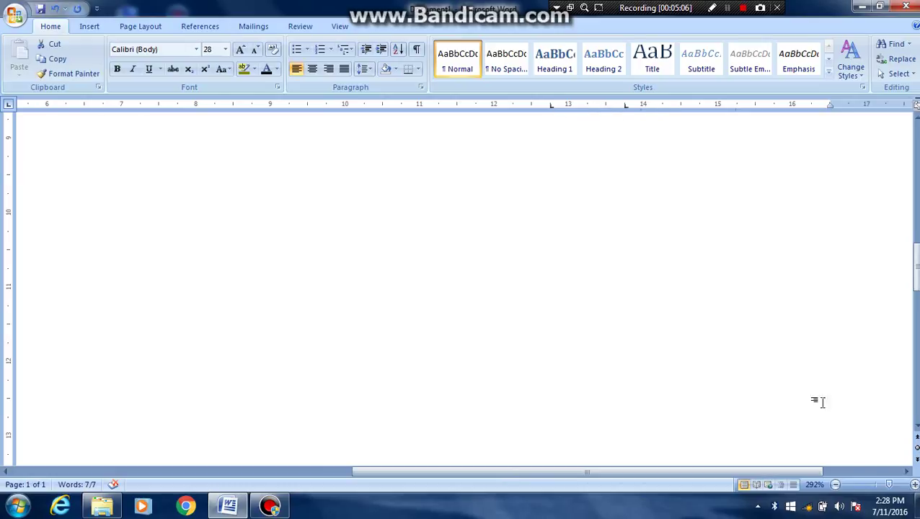
left_click(878, 485)
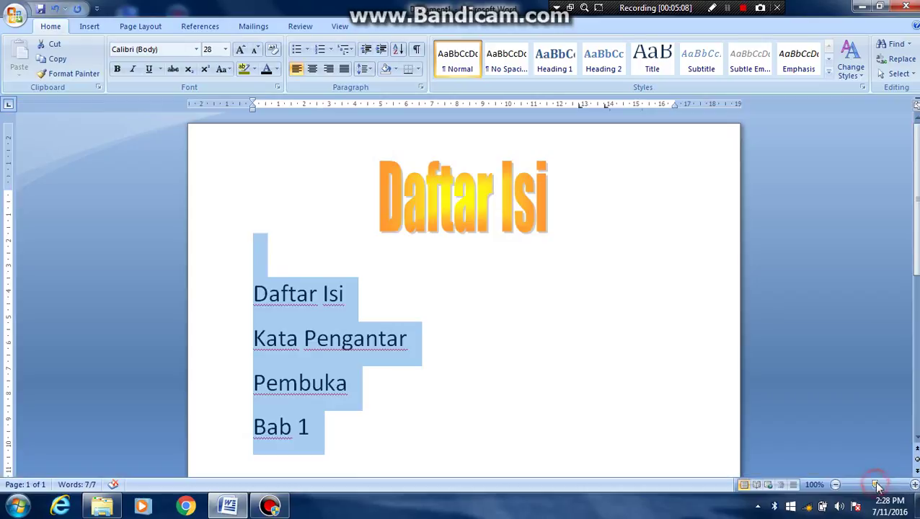
double_click(576, 105)
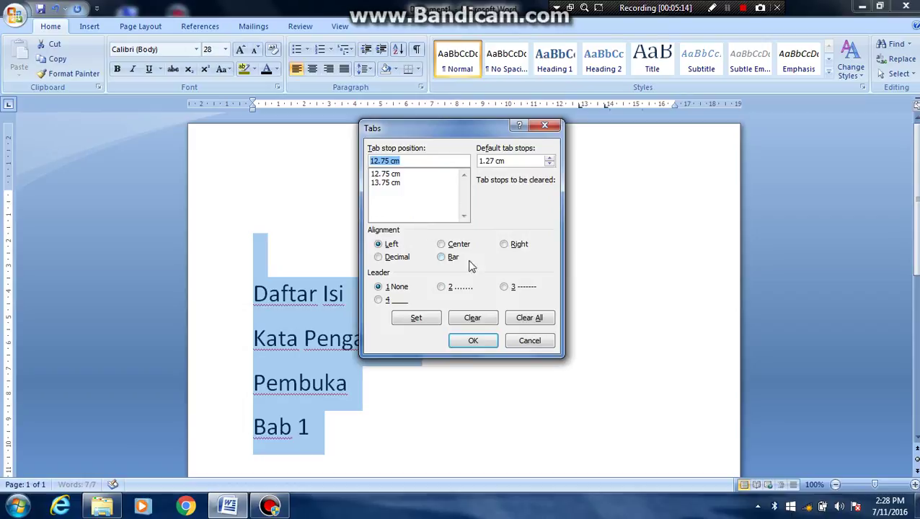
left_click(513, 246)
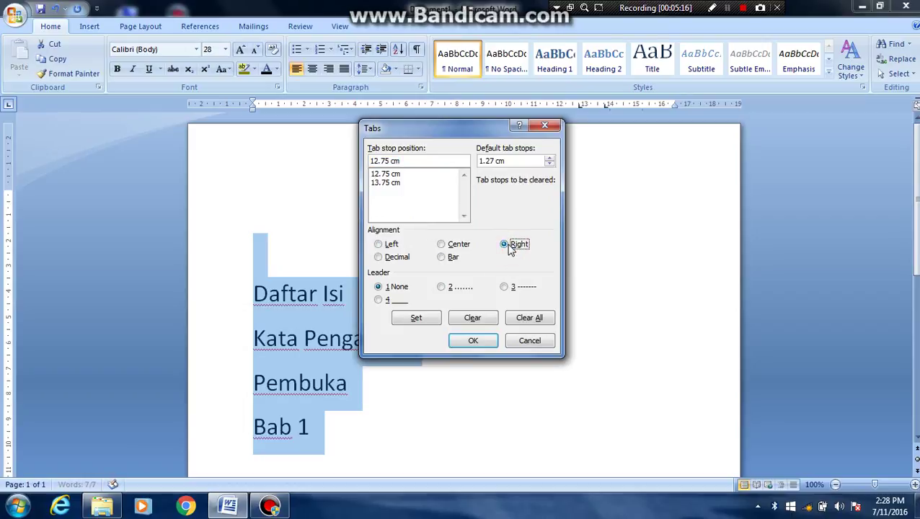
left_click(445, 287)
left_click(473, 341)
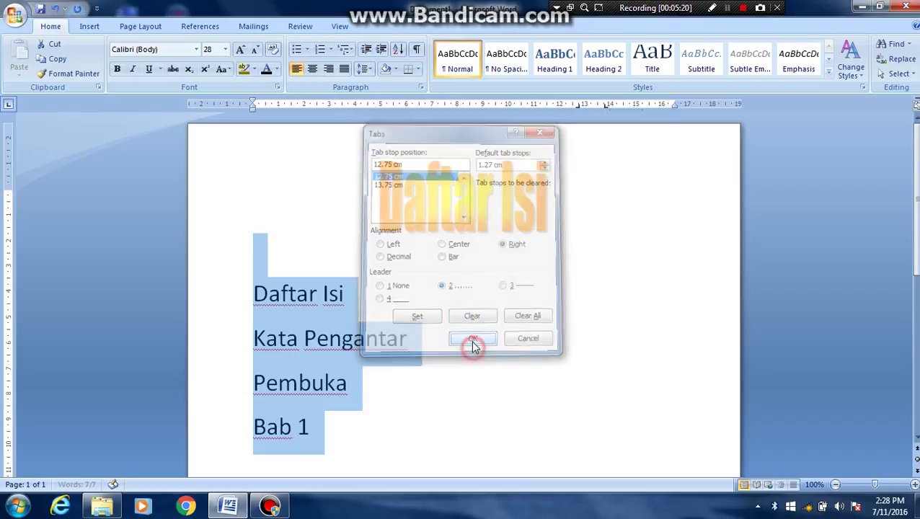
Step: Add a tab and the page number 1 at the end of the Daftar Isi line
left_click(550, 284)
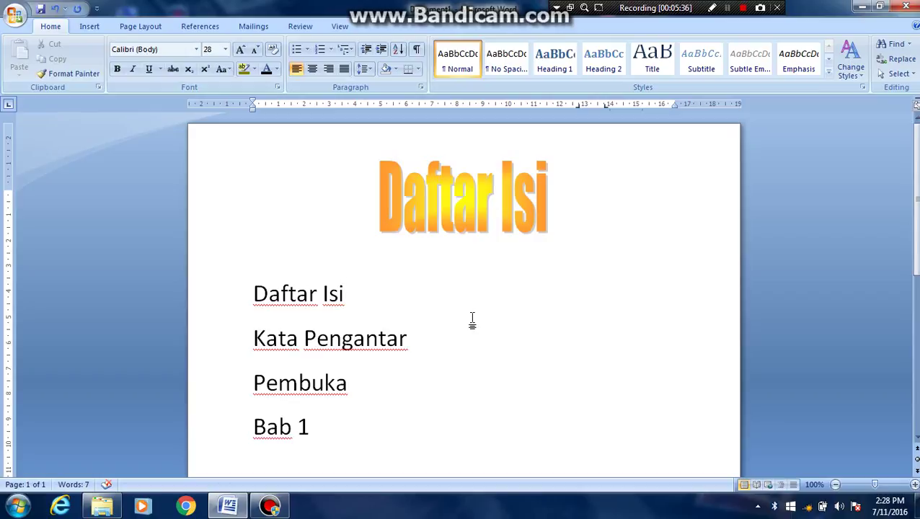
key("Tab")
type("1")
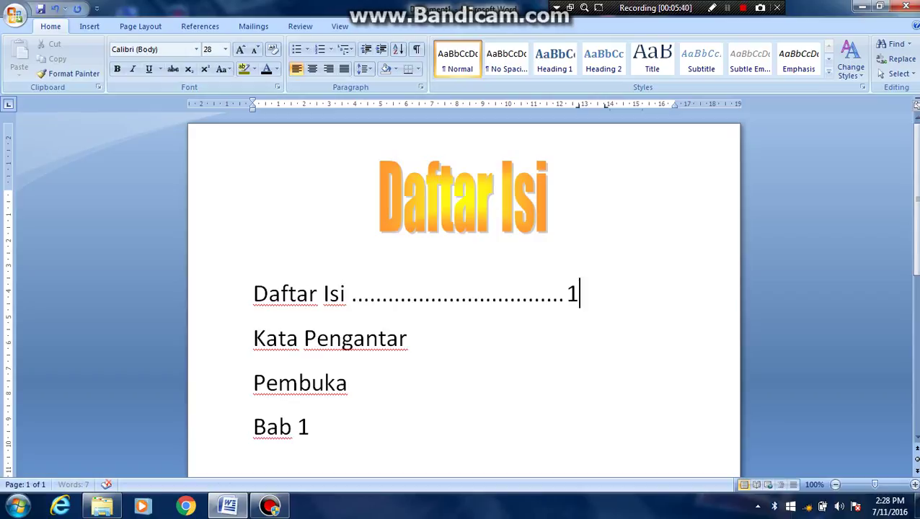